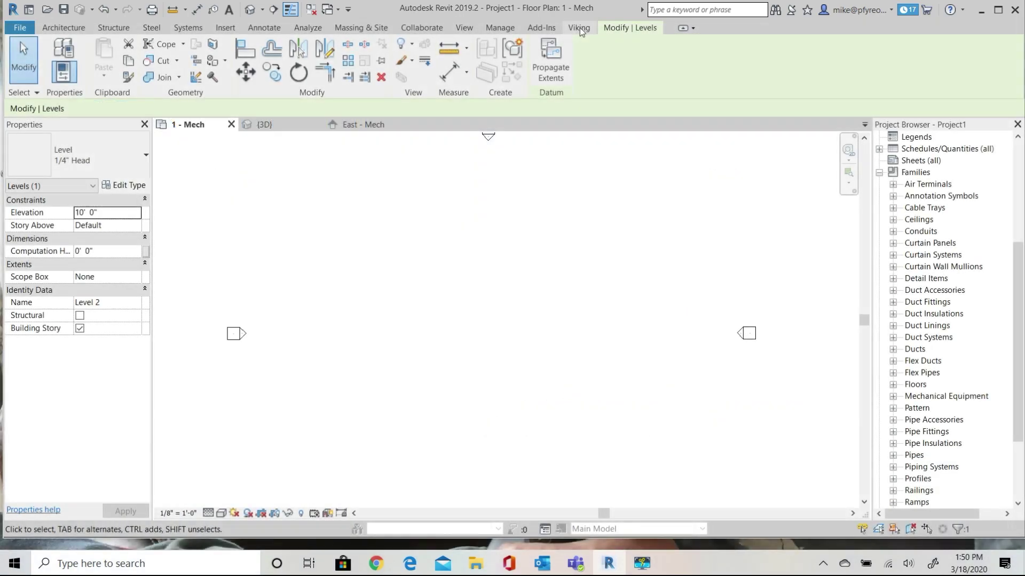
Step: Open the Viking add-in tab over the empty 1 - Mech floor plan
{"action": "left_click", "coordinate": [579, 27]}
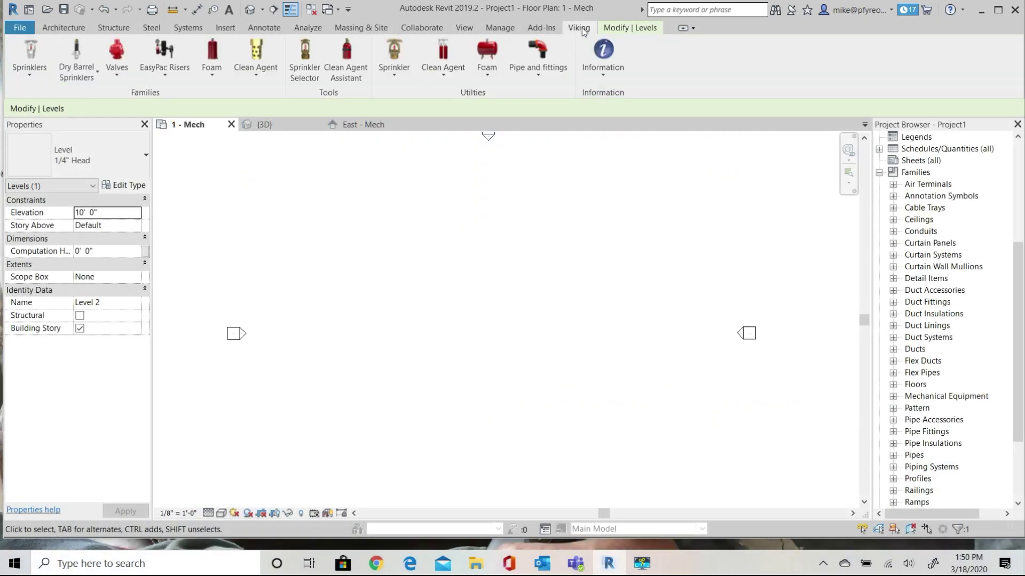
Step: Create the Viking grooved fittings and pipe type, confirming both prompts, then bring up the Systems tools
{"action": "left_click", "coordinate": [538, 61]}
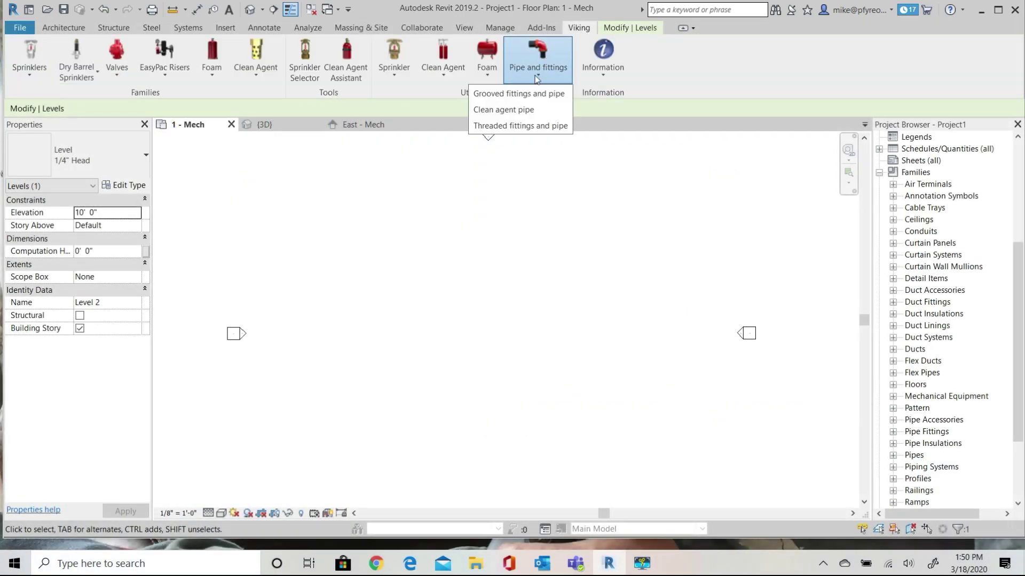
{"action": "left_click", "coordinate": [514, 94]}
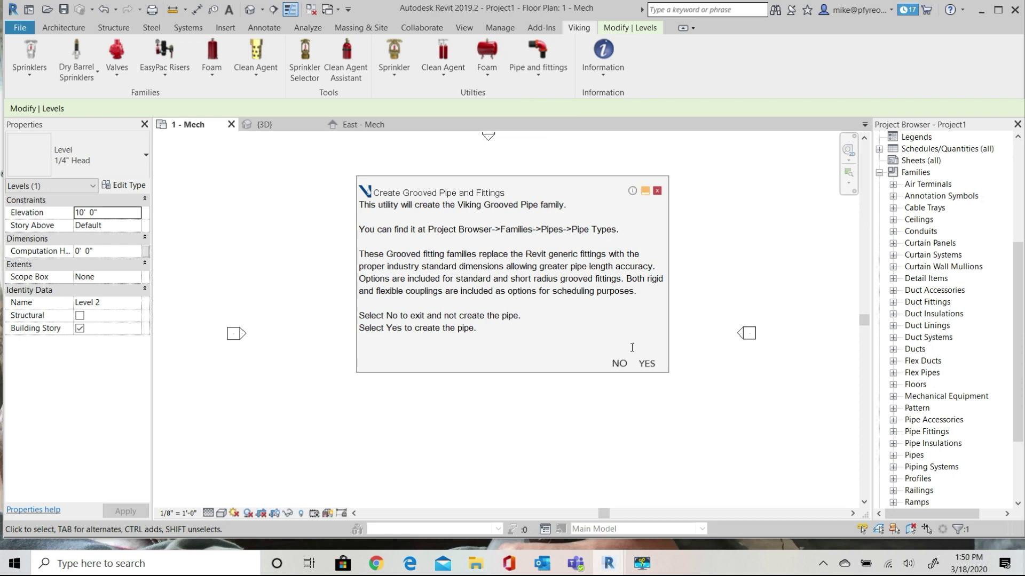
{"action": "left_click", "coordinate": [648, 365]}
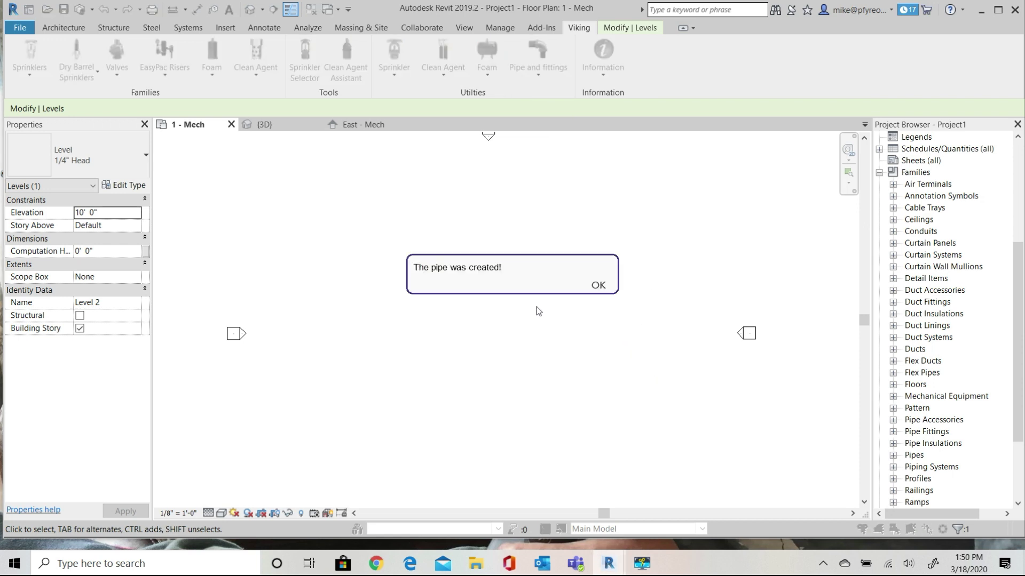
{"action": "left_click", "coordinate": [598, 285]}
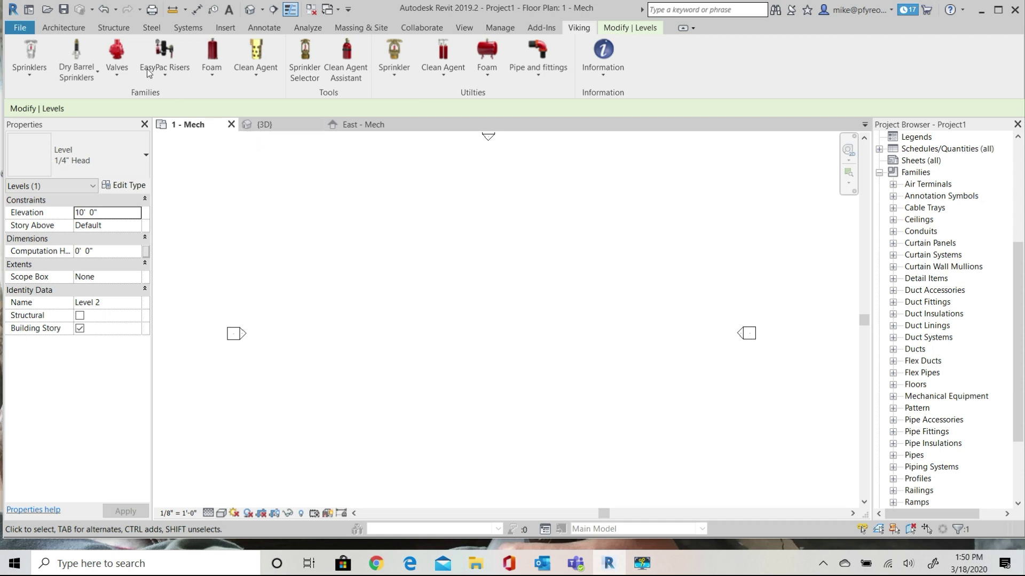
{"action": "left_click", "coordinate": [189, 28]}
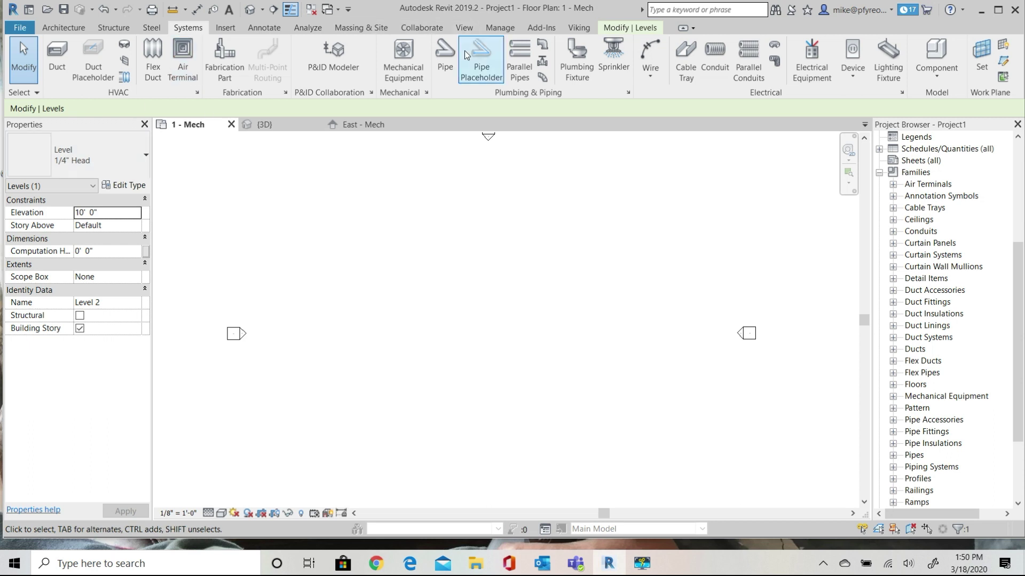
Step: Start a pipe run and draw its low horizontal leg at a 2' 0" middle offset
{"action": "left_click", "coordinate": [445, 48]}
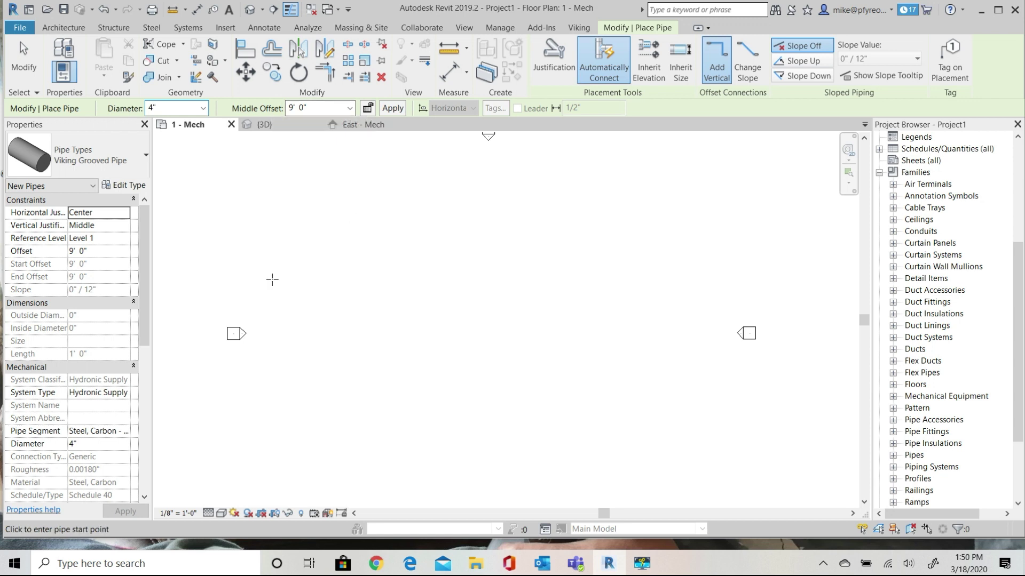
{"action": "left_click", "coordinate": [290, 279]}
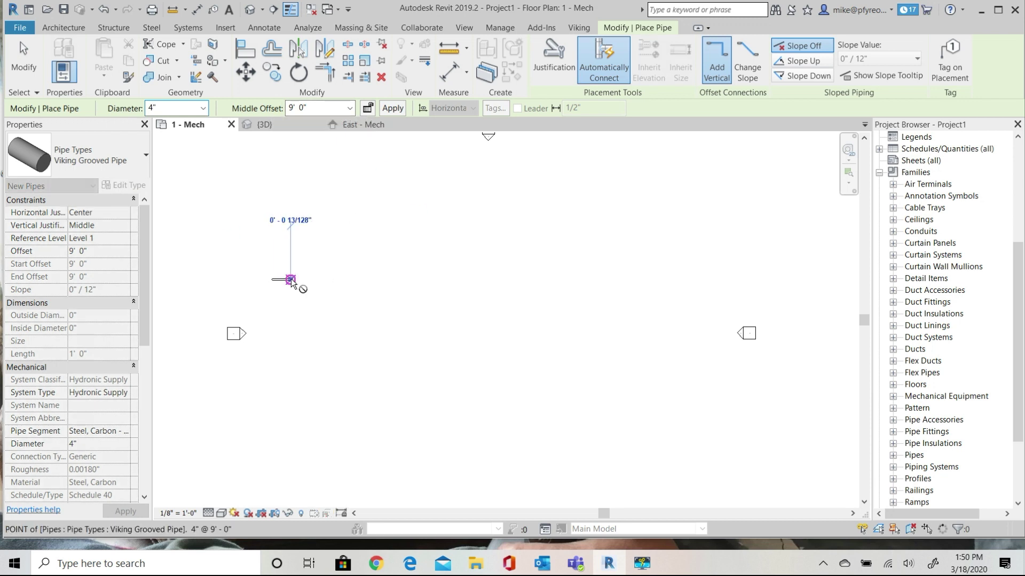
{"action": "left_click", "coordinate": [325, 107]}
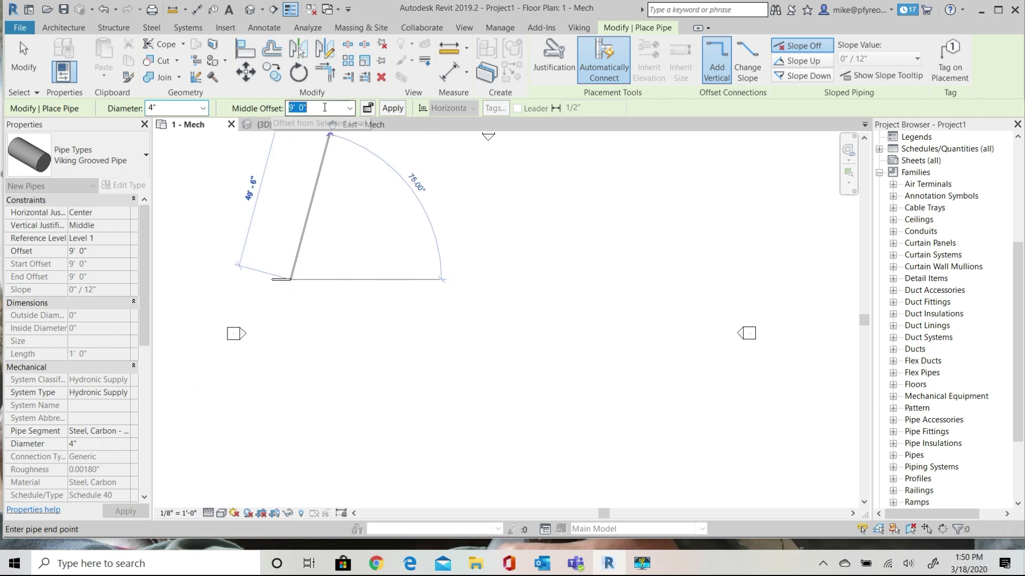
{"action": "type", "text": "2"}
{"action": "key", "text": "Return"}
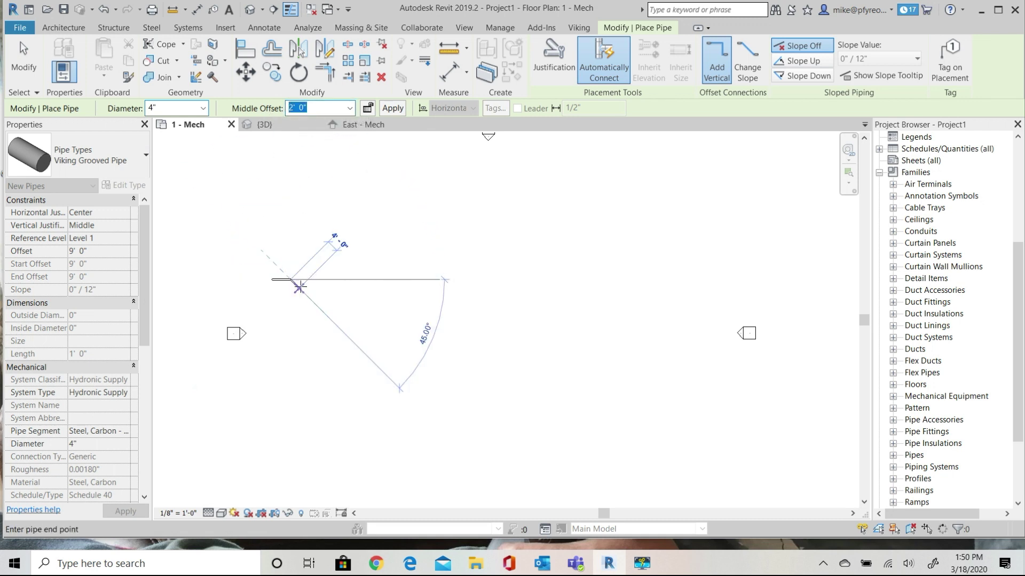
{"action": "scroll", "coordinate": [300, 285], "scroll_direction": "up", "scroll_amount": 3}
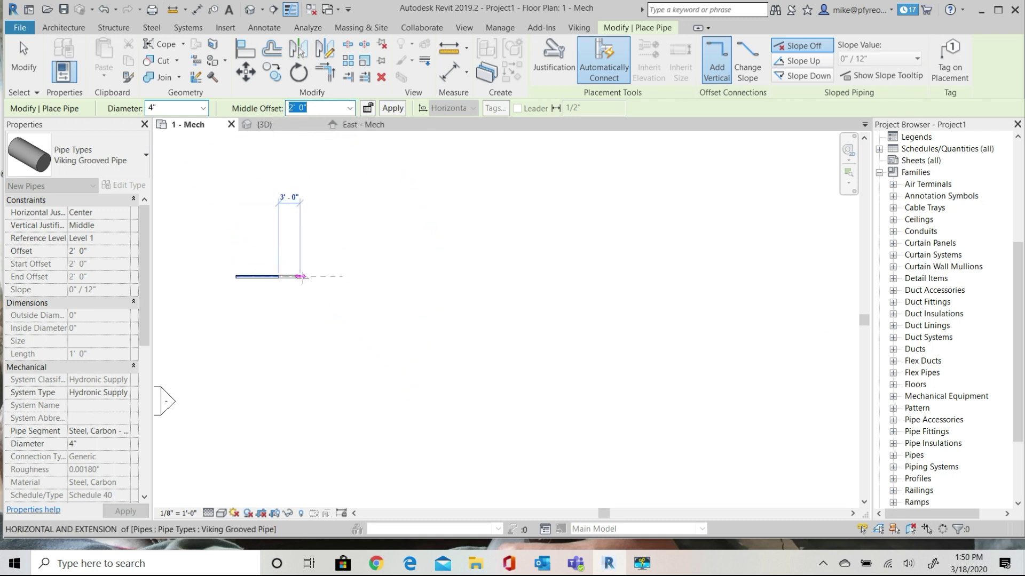
{"action": "left_click", "coordinate": [303, 276]}
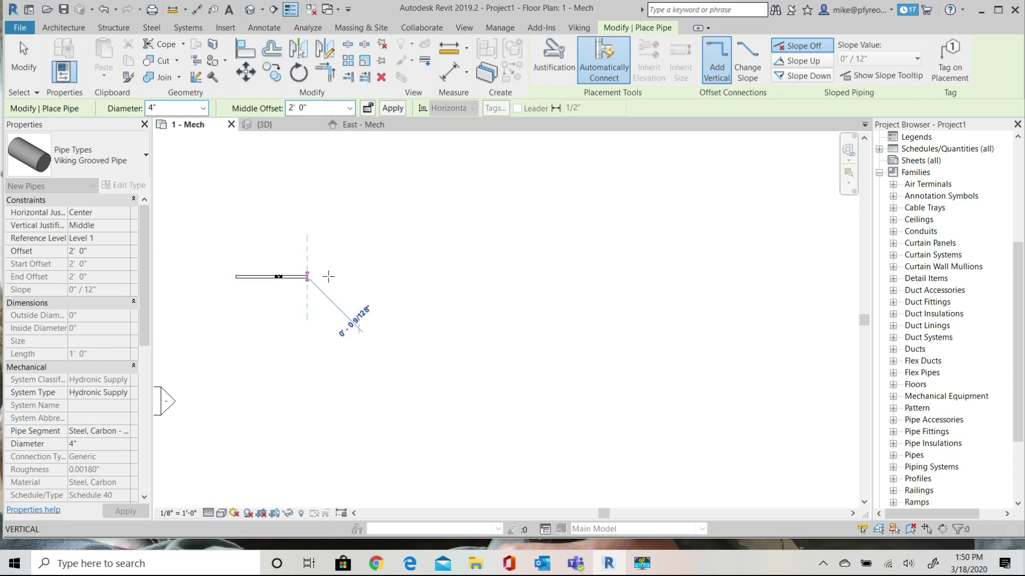
Step: Raise the pipe back to a 9' 0" offset to complete the U-shaped run
{"action": "left_click", "coordinate": [350, 107]}
{"action": "type", "text": "9"}
{"action": "left_click", "coordinate": [343, 276]}
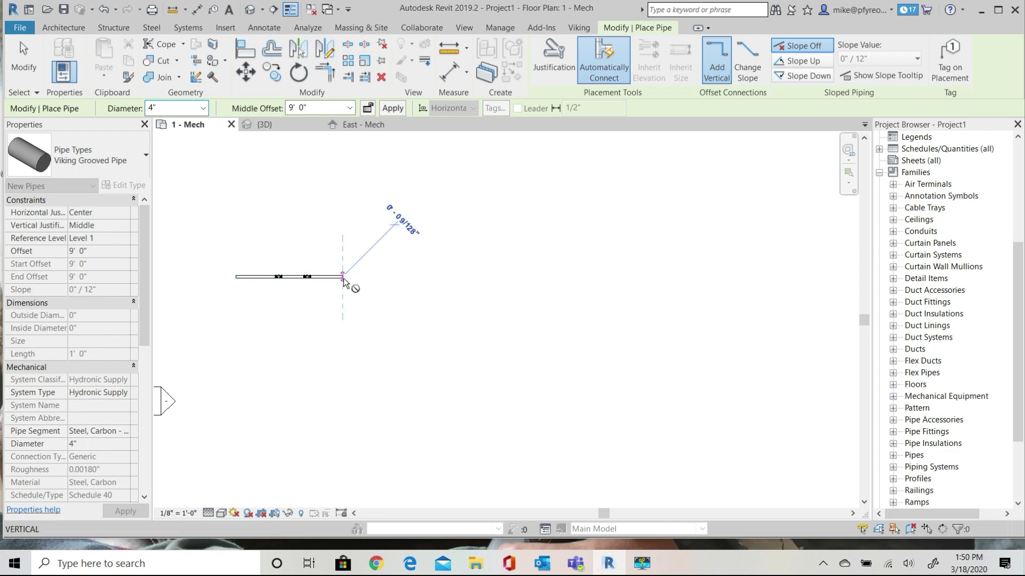
{"action": "key", "text": "Escape"}
{"action": "key", "text": "Escape"}
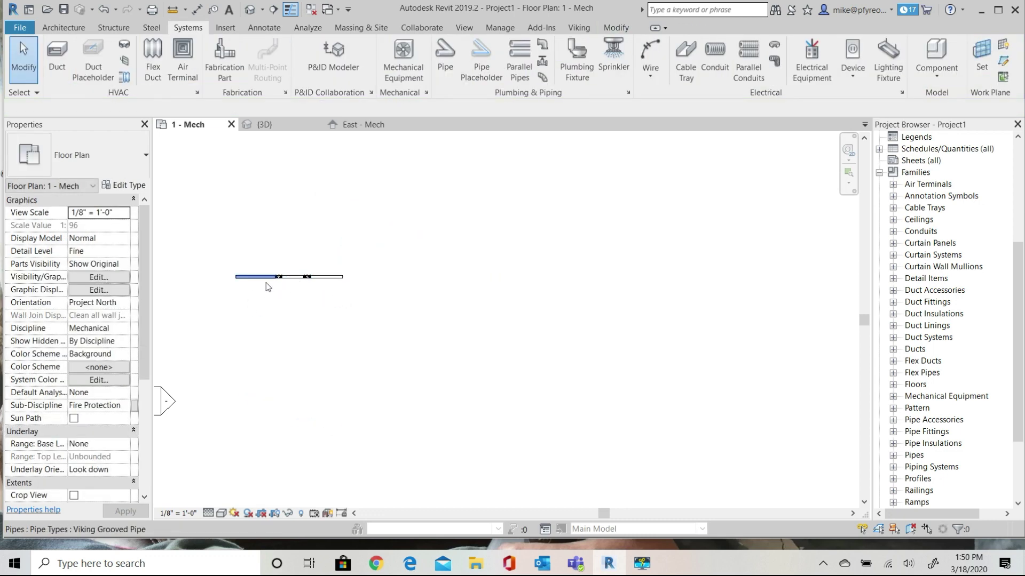
{"action": "left_click", "coordinate": [273, 10]}
Step: Draw a section line along the pipe run and open the Section 1 view
{"action": "left_click", "coordinate": [212, 302]}
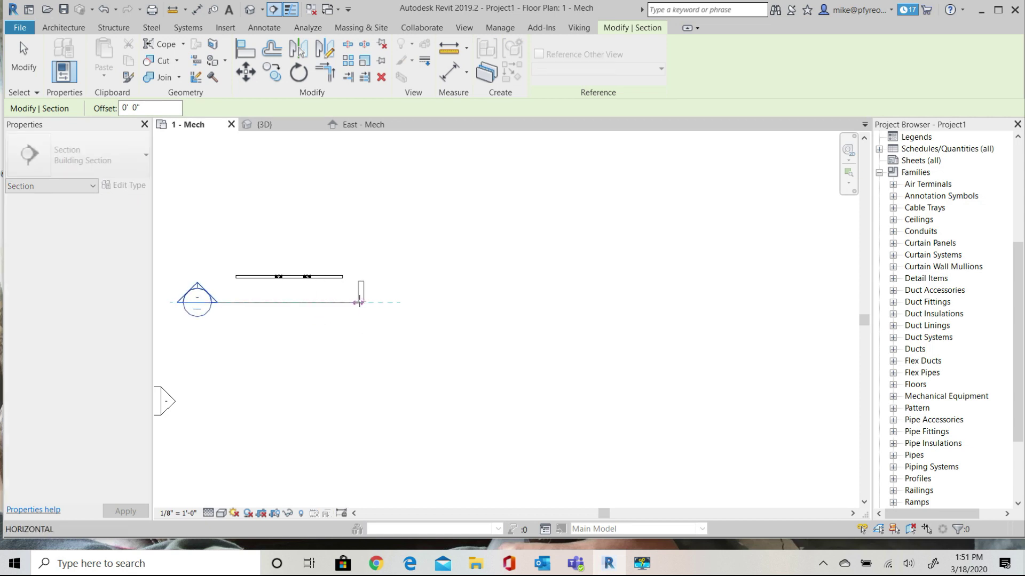
{"action": "left_click", "coordinate": [361, 302]}
{"action": "key", "text": "Escape"}
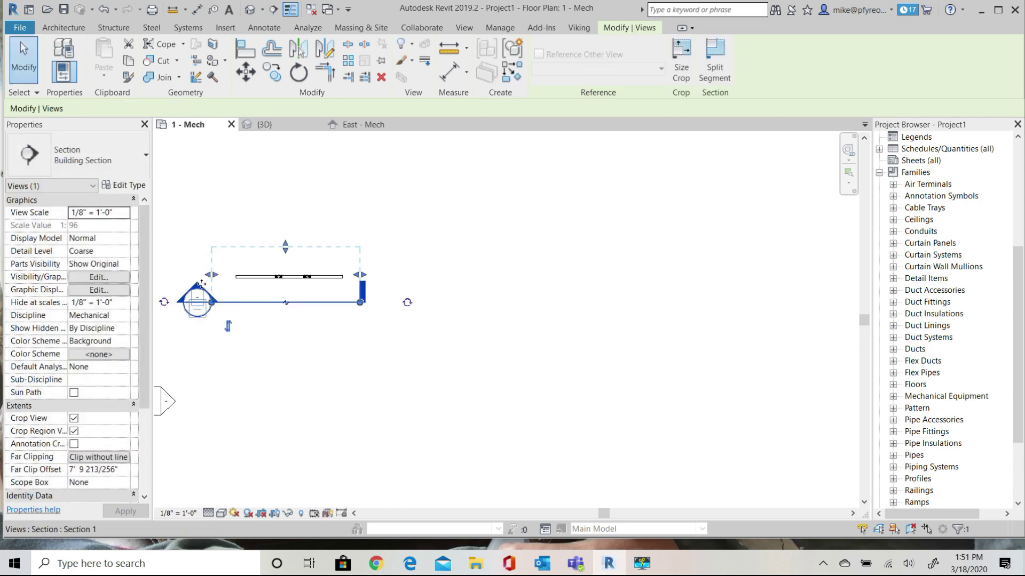
{"action": "key", "text": "Escape"}
{"action": "double_click", "coordinate": [197, 290]}
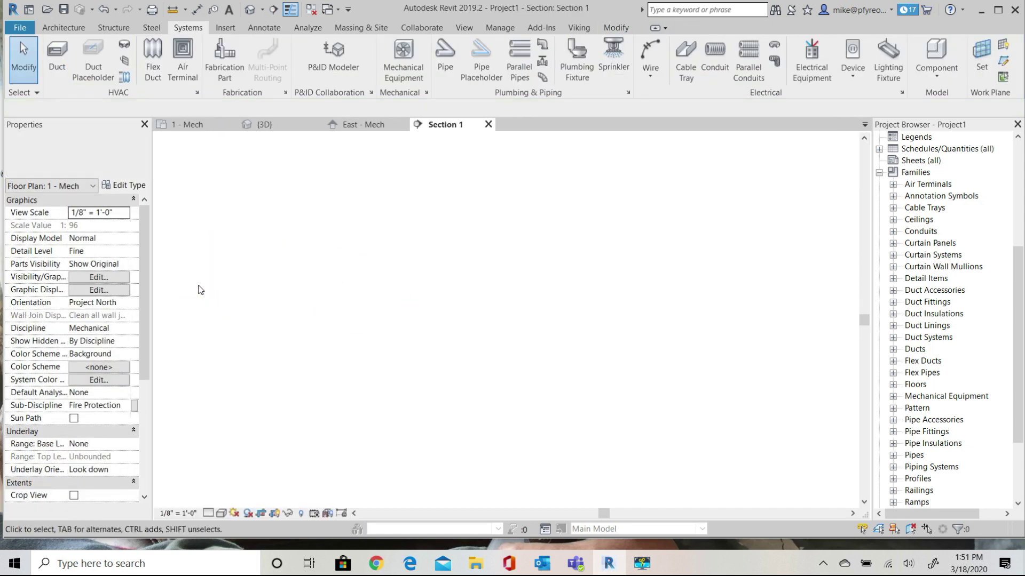
Step: Set Section 1 to Fine detail level and zoom in on the grooved pipe and fittings
{"action": "left_click", "coordinate": [221, 513]}
{"action": "left_click", "coordinate": [224, 500]}
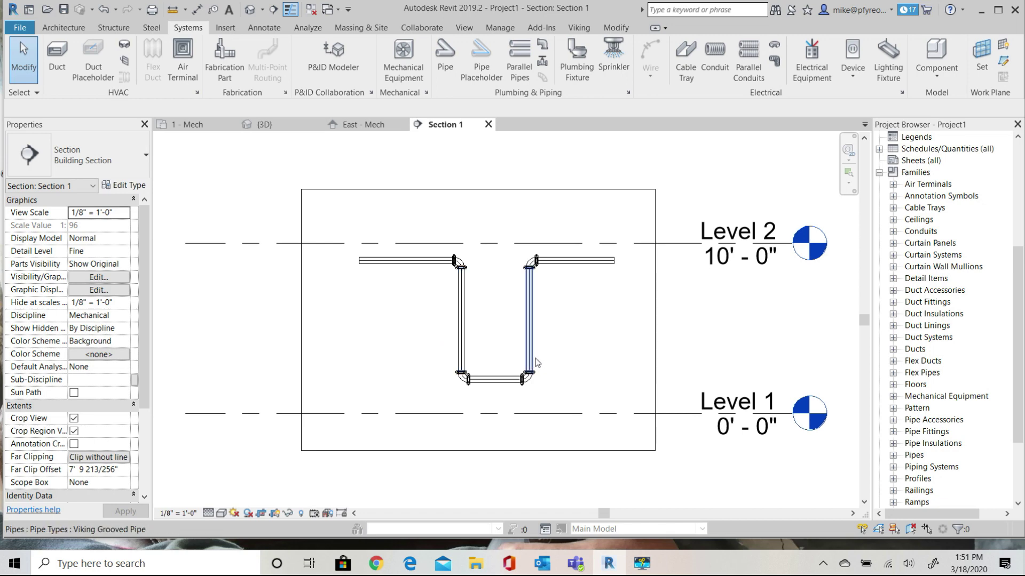
{"action": "middle_click_drag", "start_coordinate": [560, 345], "coordinate": [543, 372]}
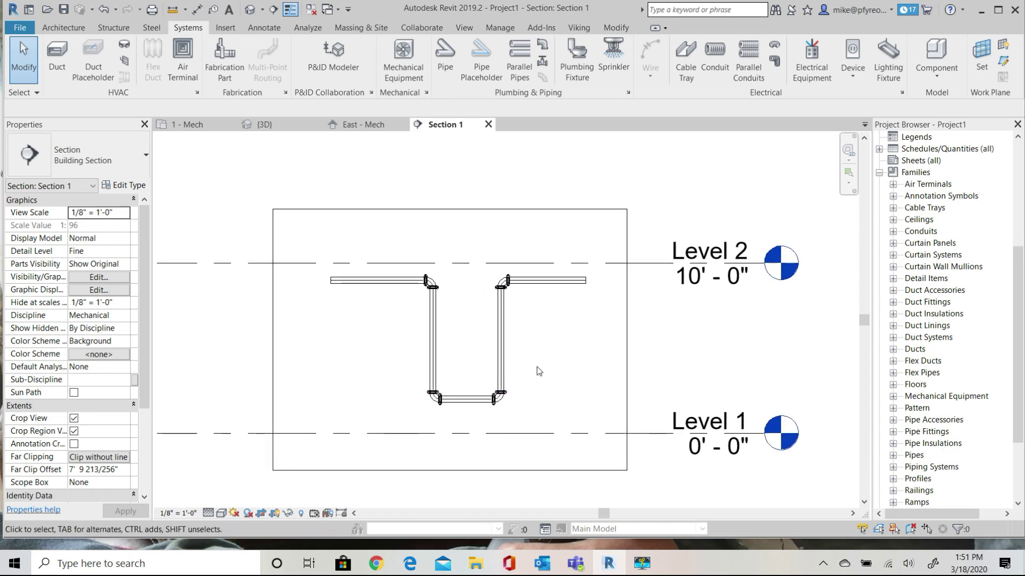
{"action": "scroll", "coordinate": [537, 366], "scroll_direction": "up", "scroll_amount": 2}
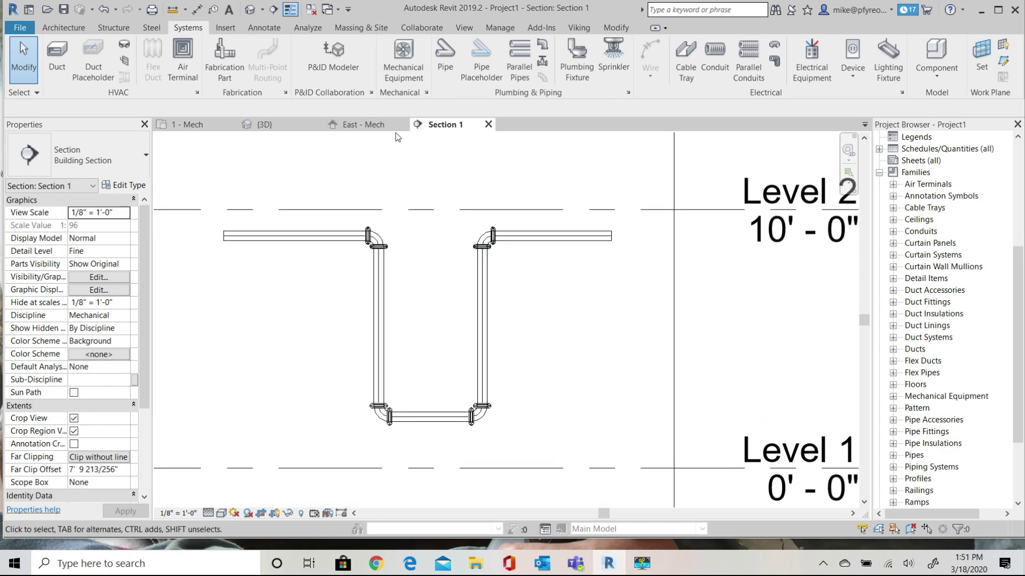
{"action": "left_click", "coordinate": [579, 28]}
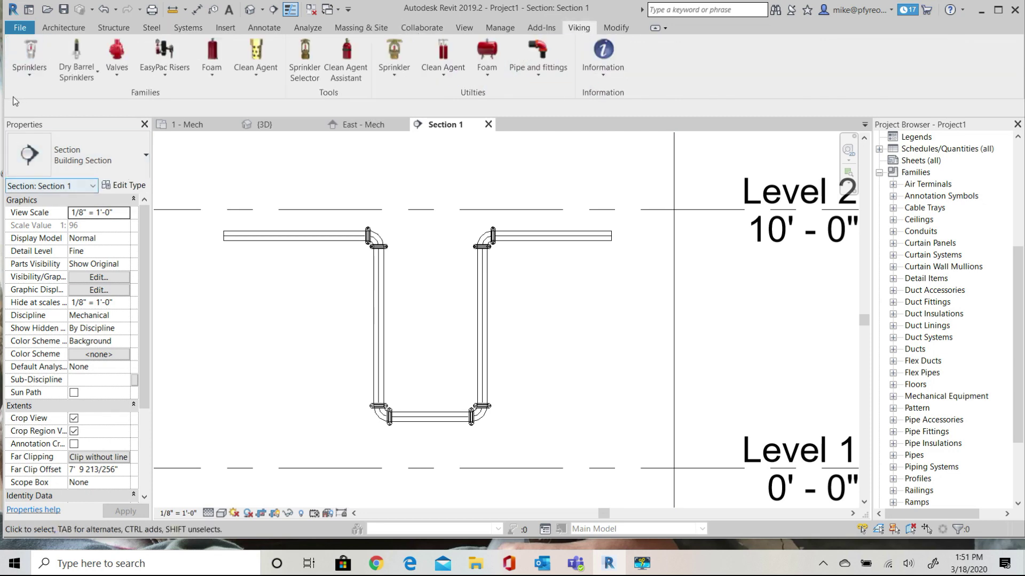
Step: Load the Wet-Alarm Valve family's 4" GXG Model J-1 (Vertical Trim) product
{"action": "left_click", "coordinate": [119, 63]}
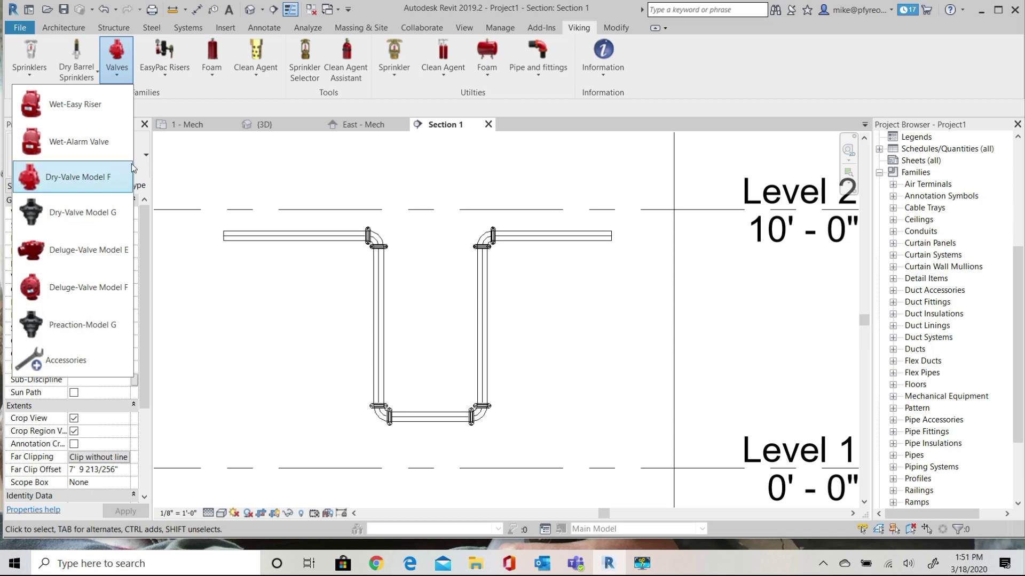
{"action": "left_click", "coordinate": [70, 144]}
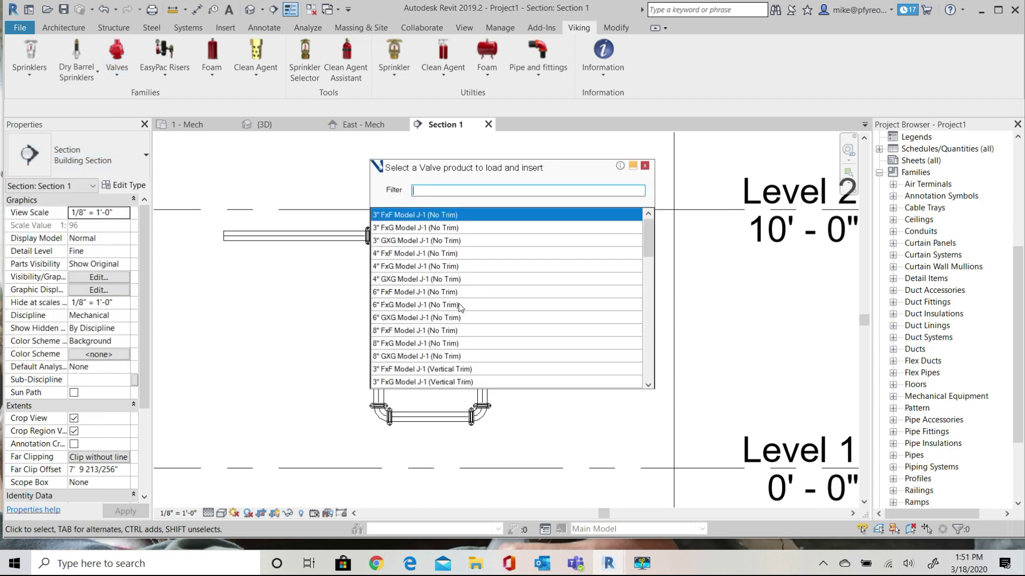
{"action": "scroll", "coordinate": [456, 297], "scroll_direction": "down", "scroll_amount": 2}
{"action": "scroll", "coordinate": [444, 297], "scroll_direction": "down", "scroll_amount": 2}
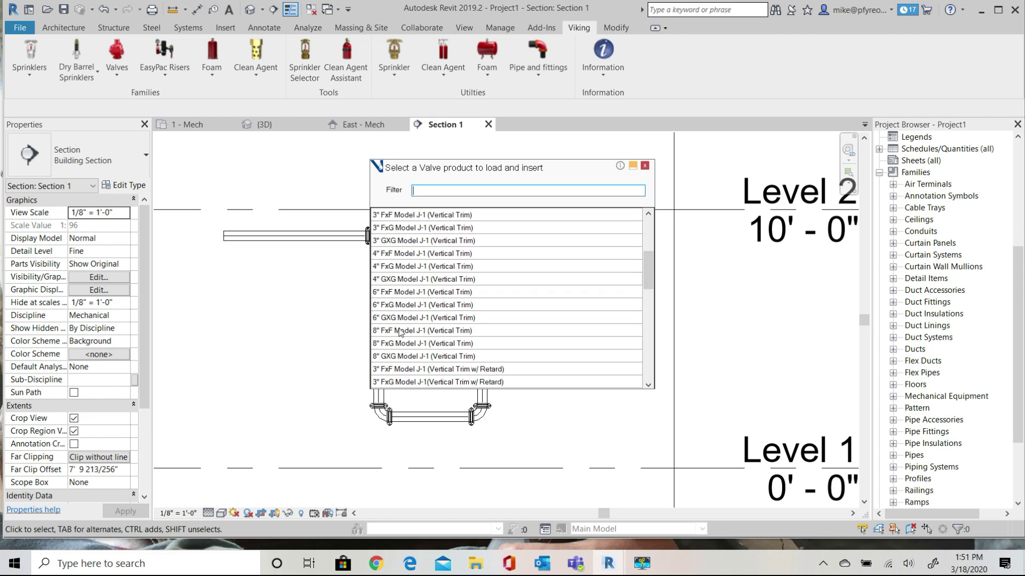
{"action": "double_click", "coordinate": [421, 280]}
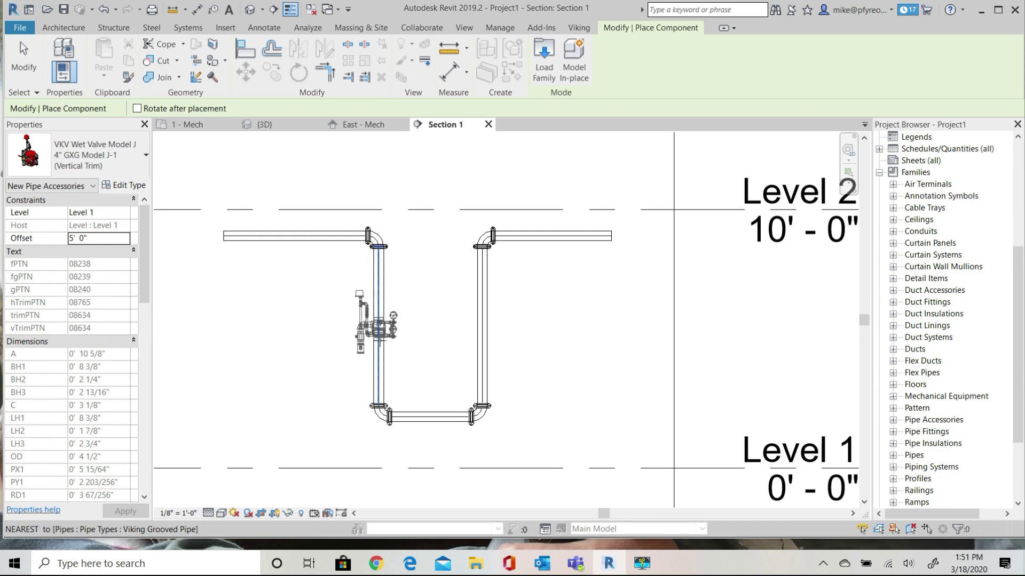
Step: Place a wet alarm valve on the left riser and a flipped one at the right riser's midpoint
{"action": "left_click", "coordinate": [402, 349]}
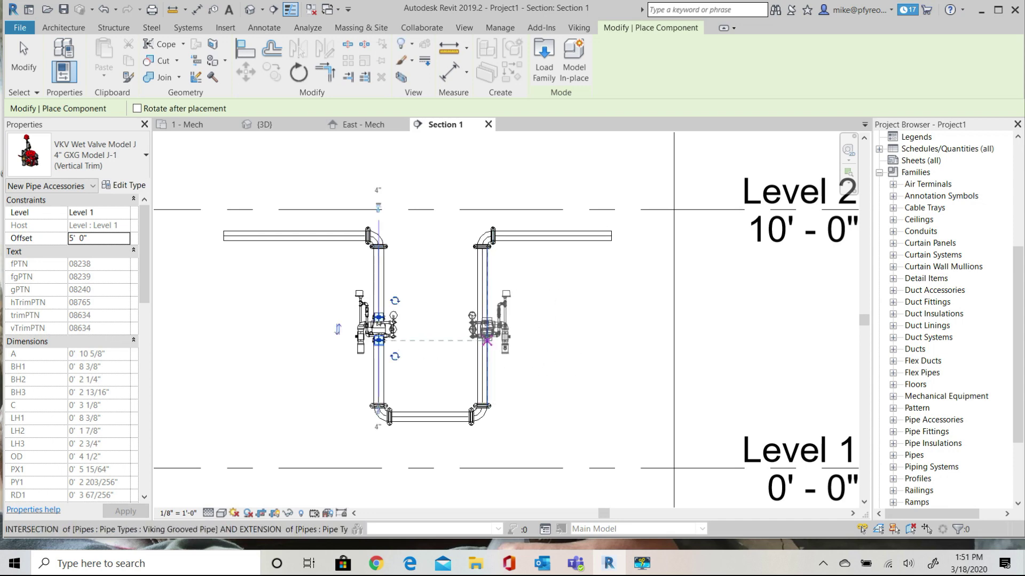
{"action": "key", "text": "space"}
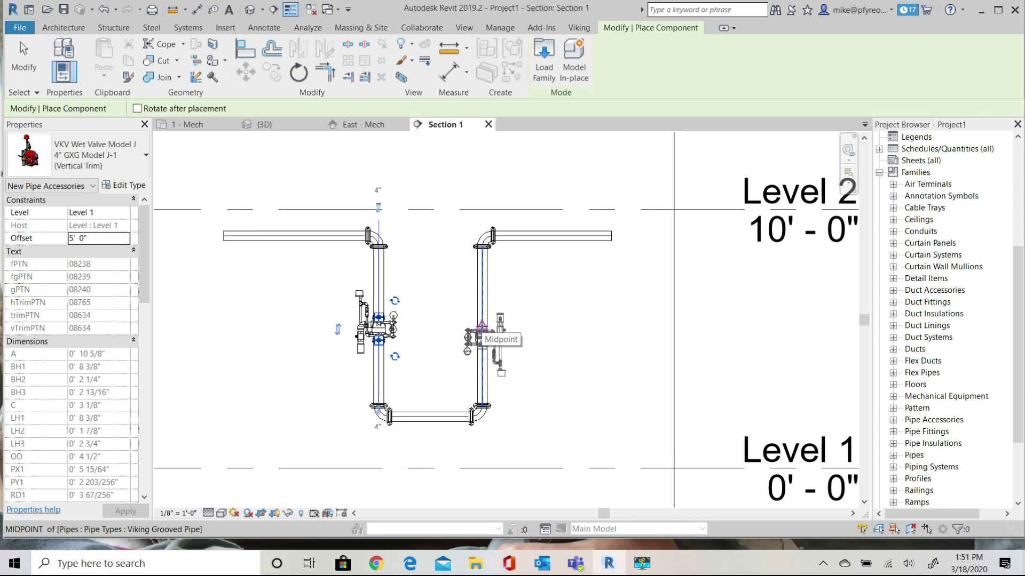
{"action": "left_click", "coordinate": [482, 326]}
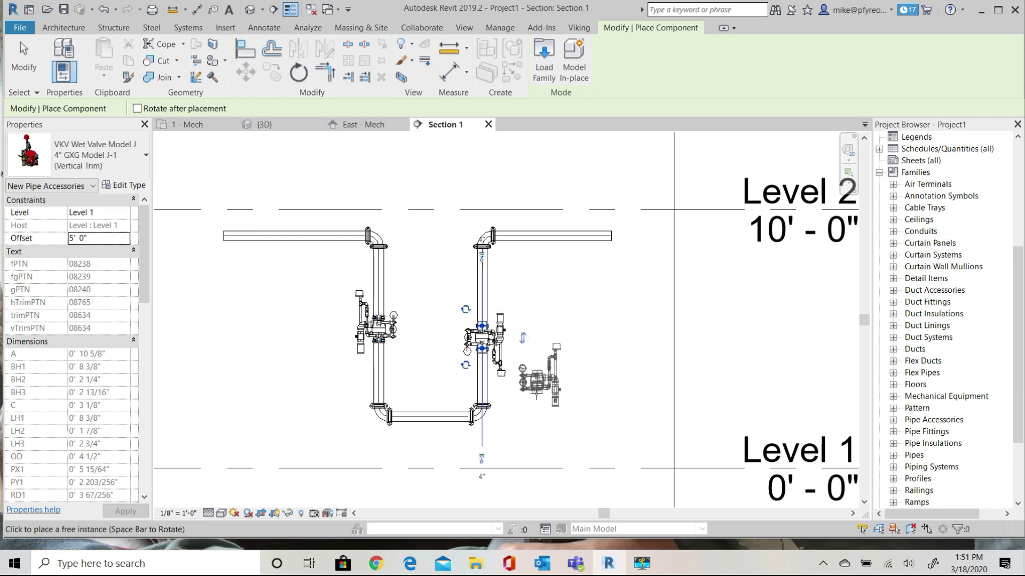
{"action": "key", "text": "Escape"}
{"action": "key", "text": "Escape"}
{"action": "scroll", "coordinate": [382, 341], "scroll_direction": "up", "scroll_amount": 3}
{"action": "left_click", "coordinate": [587, 353]}
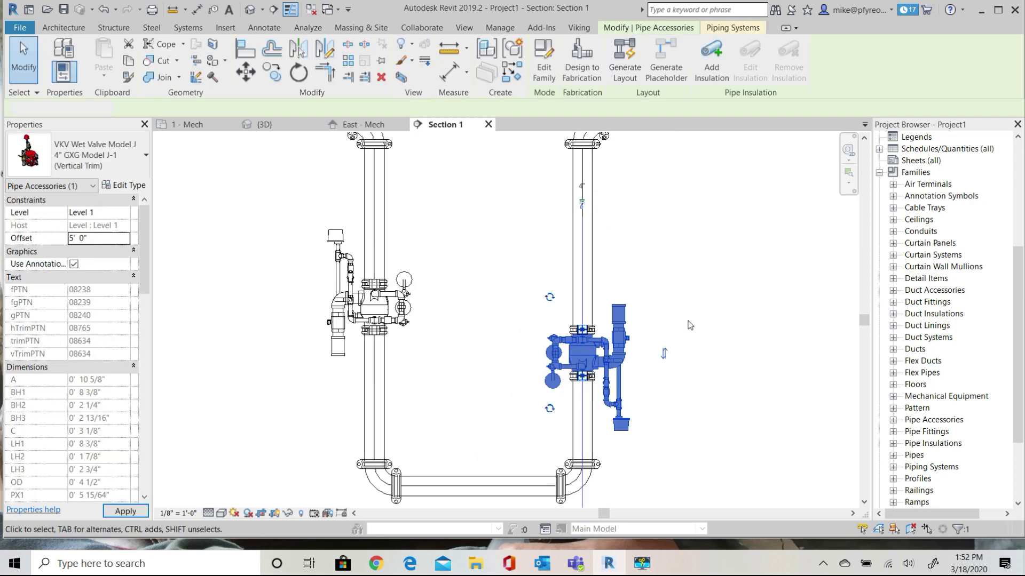
{"action": "left_click", "coordinate": [409, 340]}
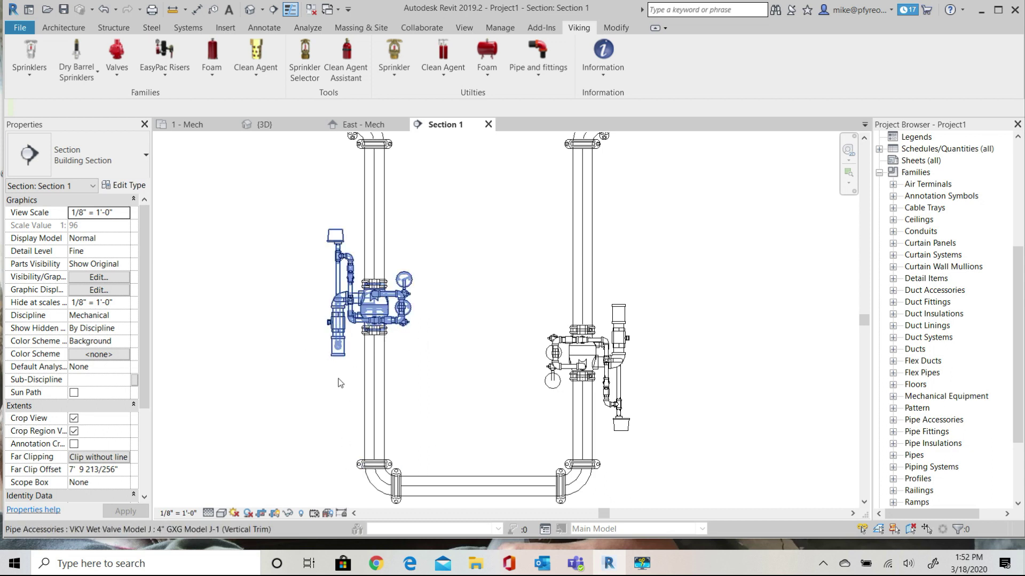
{"action": "left_click", "coordinate": [617, 361]}
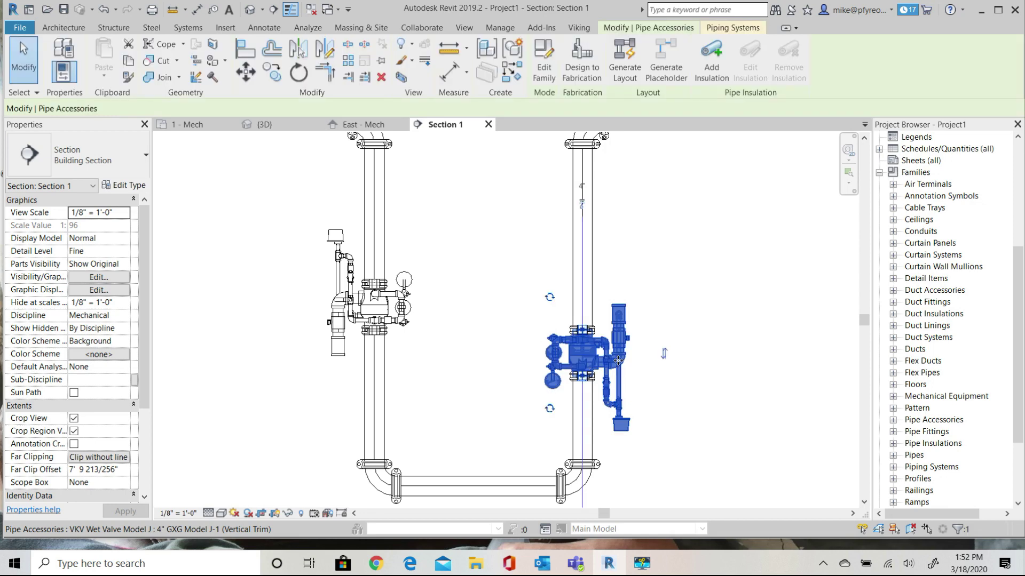
Step: Flip the right valve to the riser's other side and reset its Offset to 5' 0"
{"action": "left_click", "coordinate": [665, 353]}
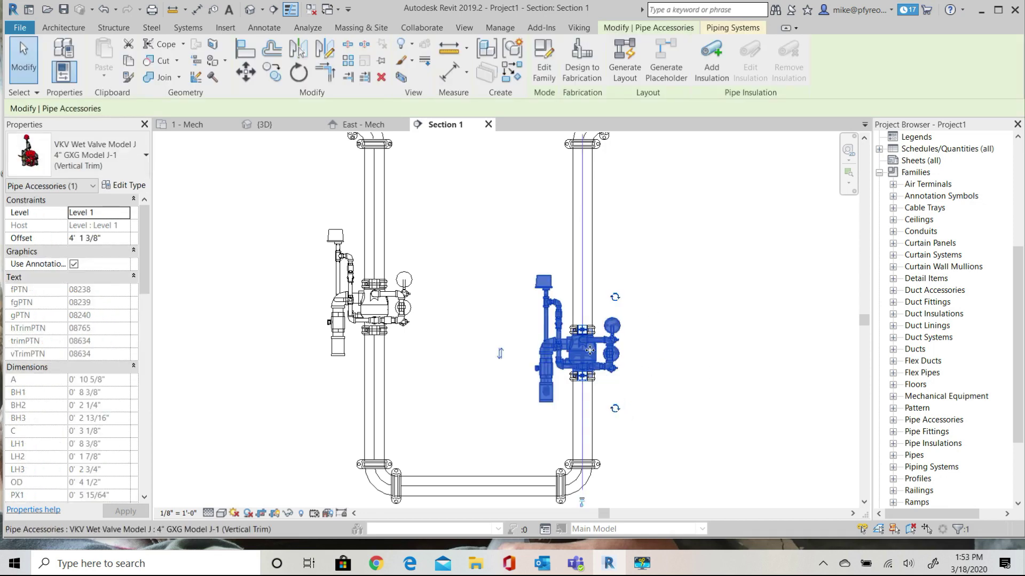
{"action": "left_click", "coordinate": [674, 286]}
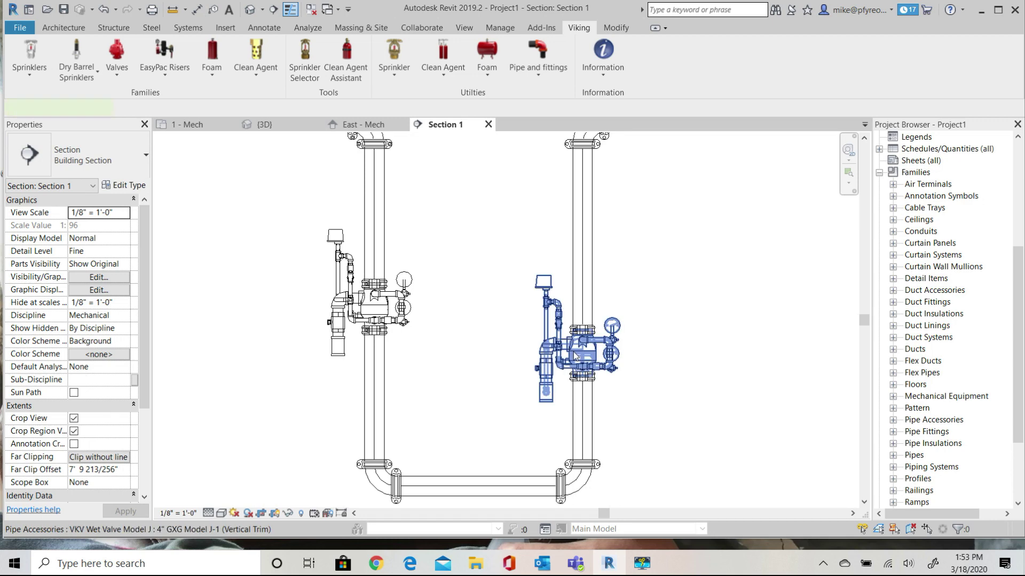
{"action": "left_click", "coordinate": [614, 352]}
{"action": "left_click", "coordinate": [118, 236]}
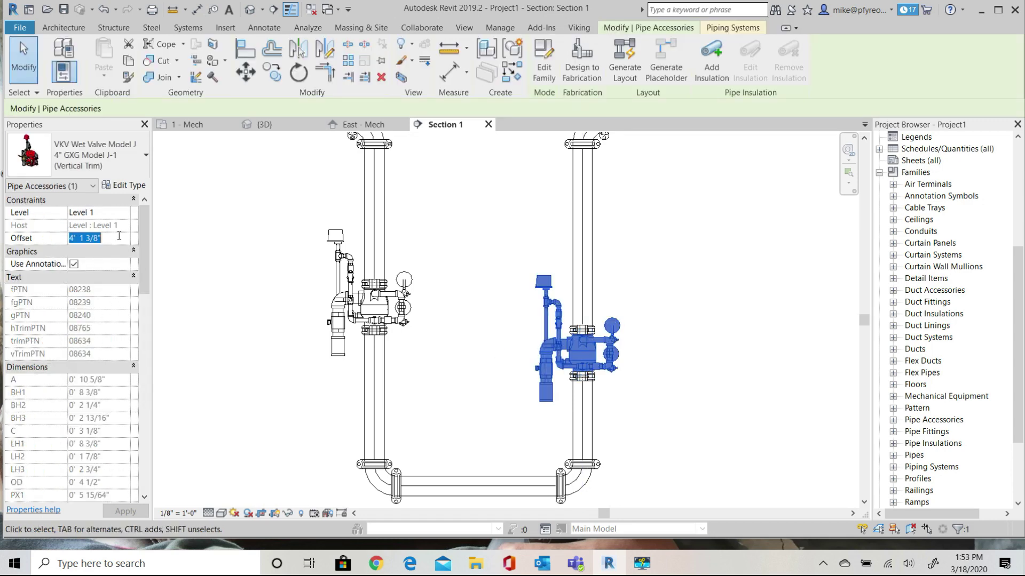
{"action": "type", "text": "5' 0"}
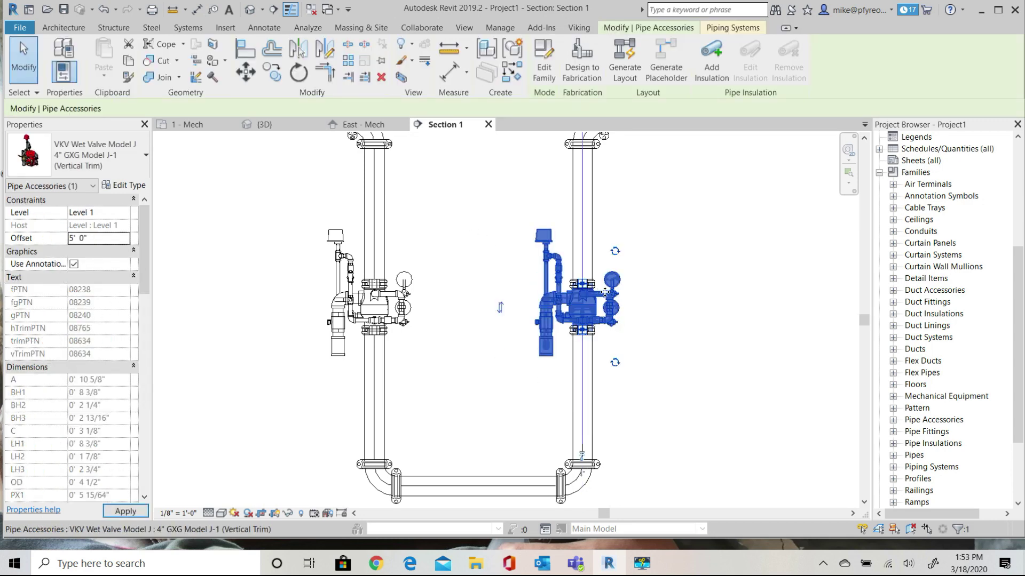
{"action": "left_click", "coordinate": [646, 382]}
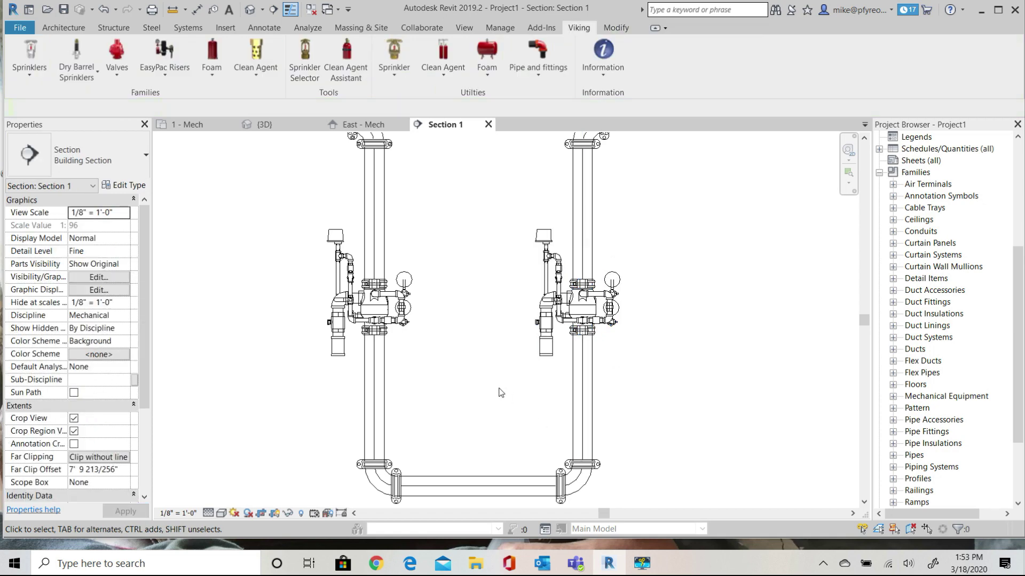
Step: Rotate both the right and left valves 180° so gauges face left and trim right
{"action": "left_click", "coordinate": [584, 313]}
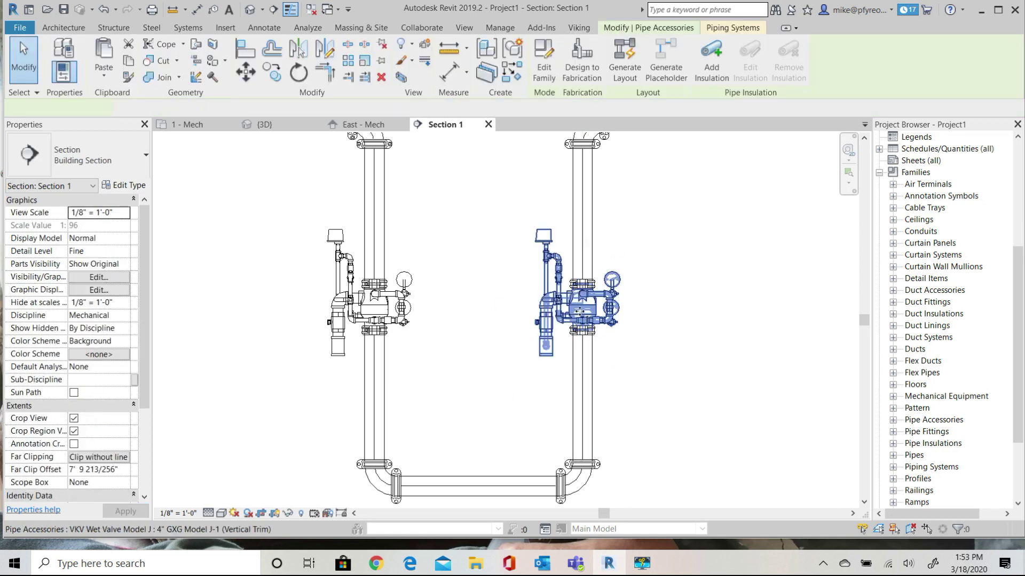
{"action": "left_click", "coordinate": [615, 364]}
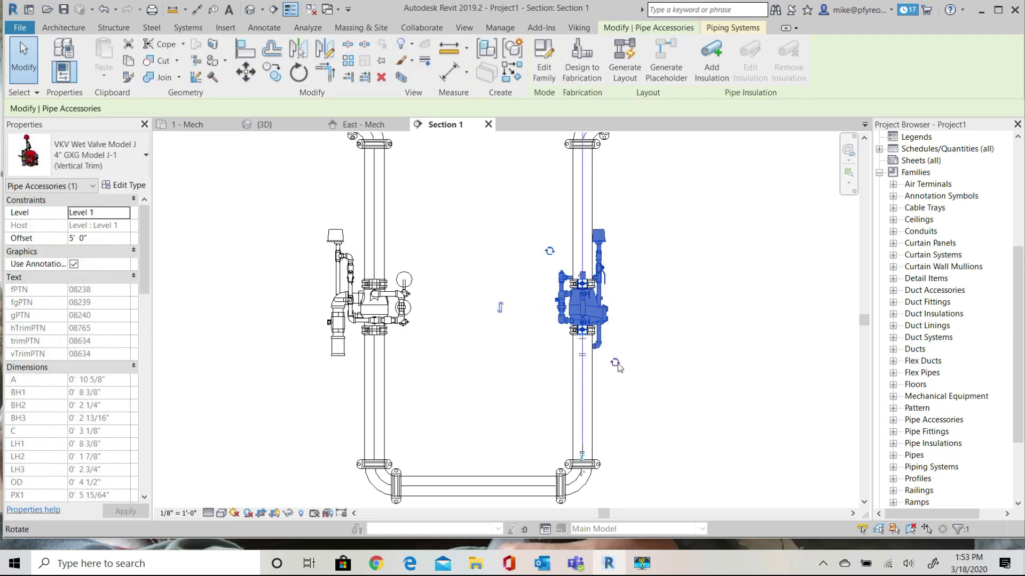
{"action": "left_click", "coordinate": [615, 364]}
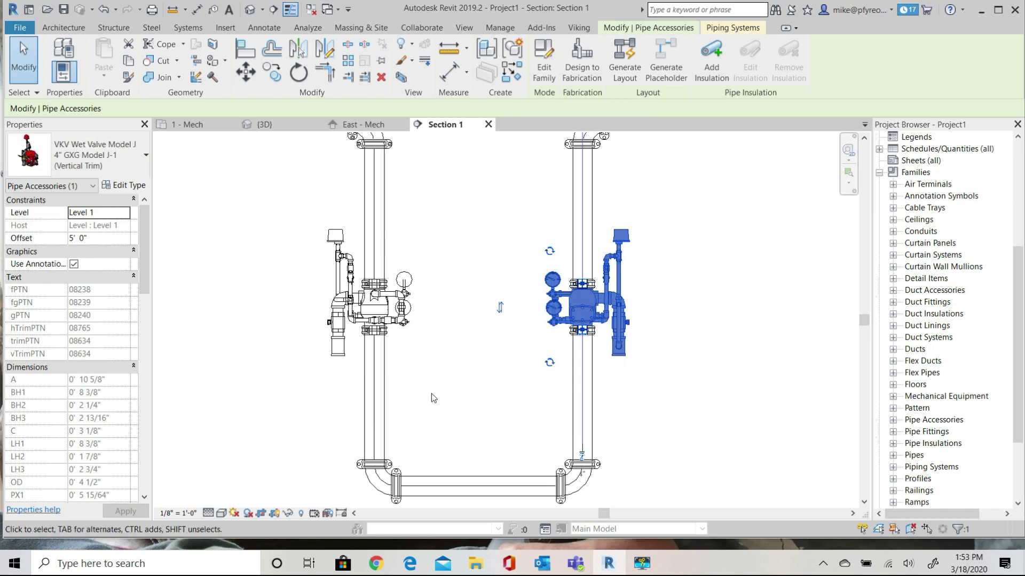
{"action": "left_click", "coordinate": [358, 302]}
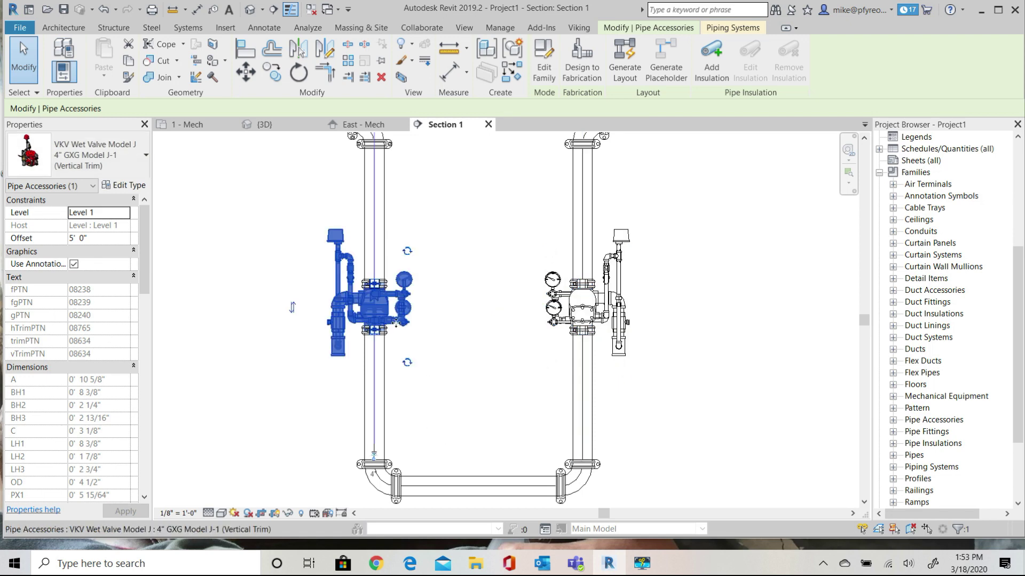
{"action": "left_click", "coordinate": [408, 365]}
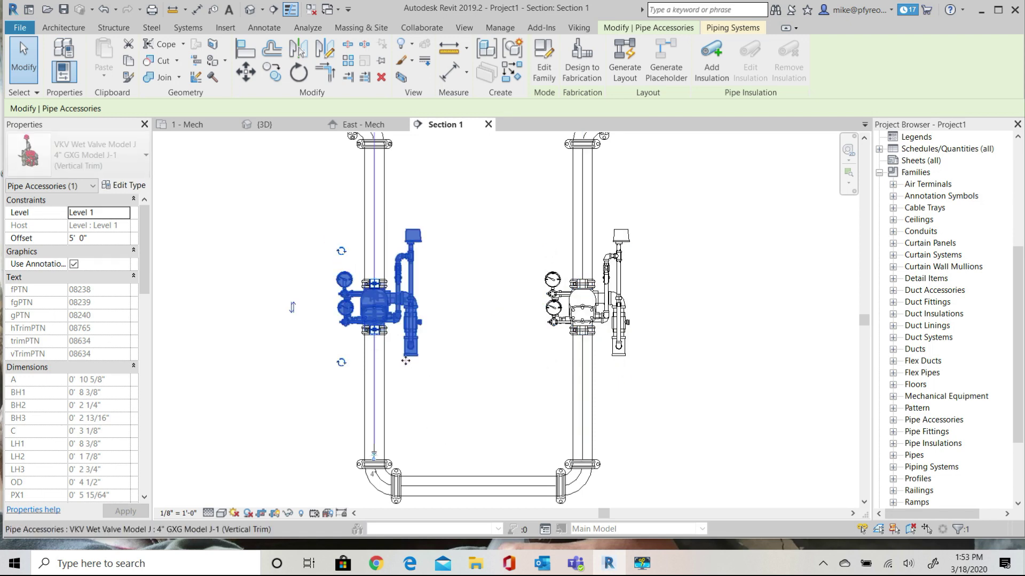
{"action": "left_click", "coordinate": [450, 391]}
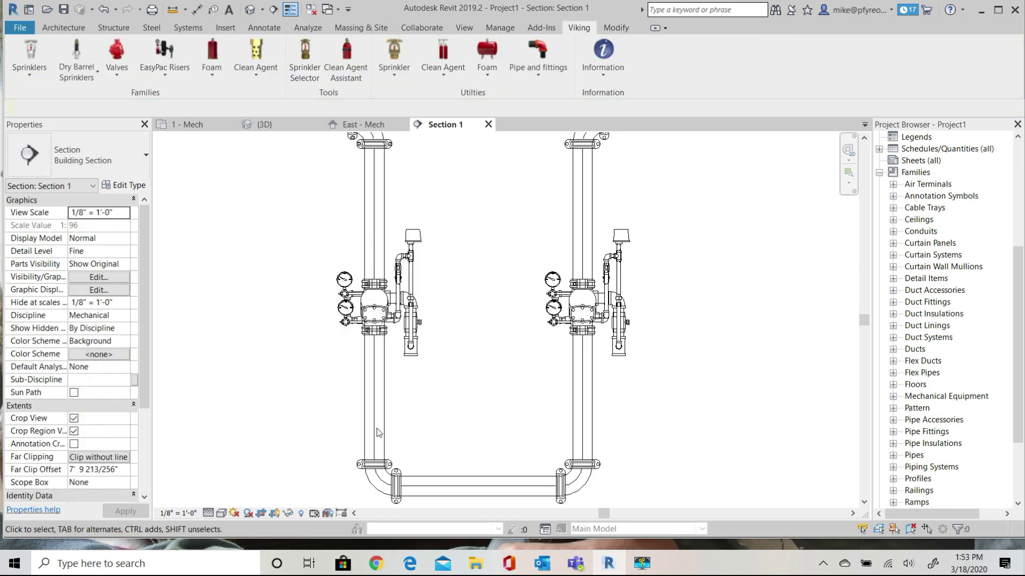
{"action": "left_click", "coordinate": [221, 513]}
Step: Switch Section 1 to the Shaded visual style and zoom to check the valves
{"action": "left_click", "coordinate": [261, 460]}
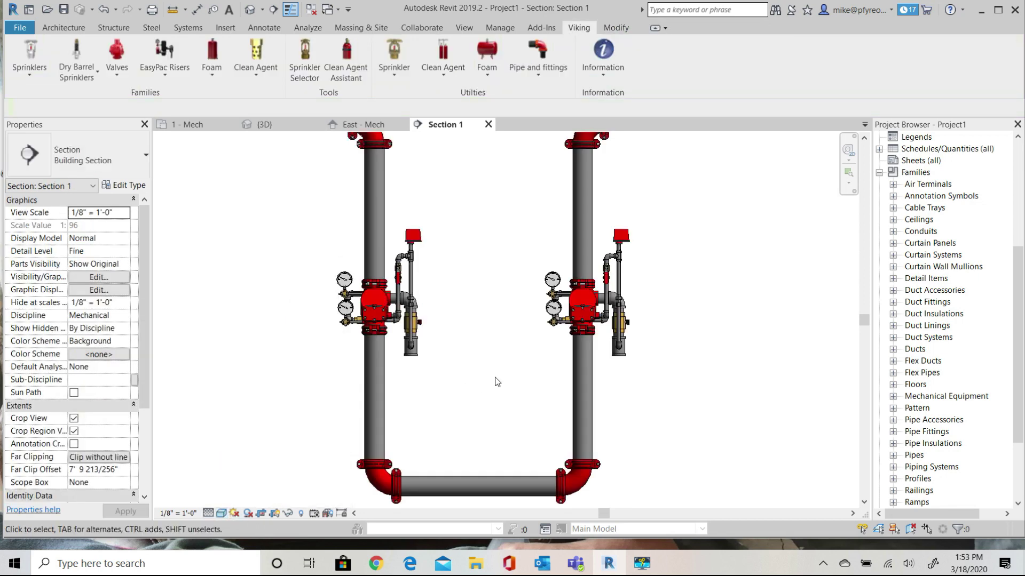
{"action": "scroll", "coordinate": [510, 373], "scroll_direction": "up", "scroll_amount": 2}
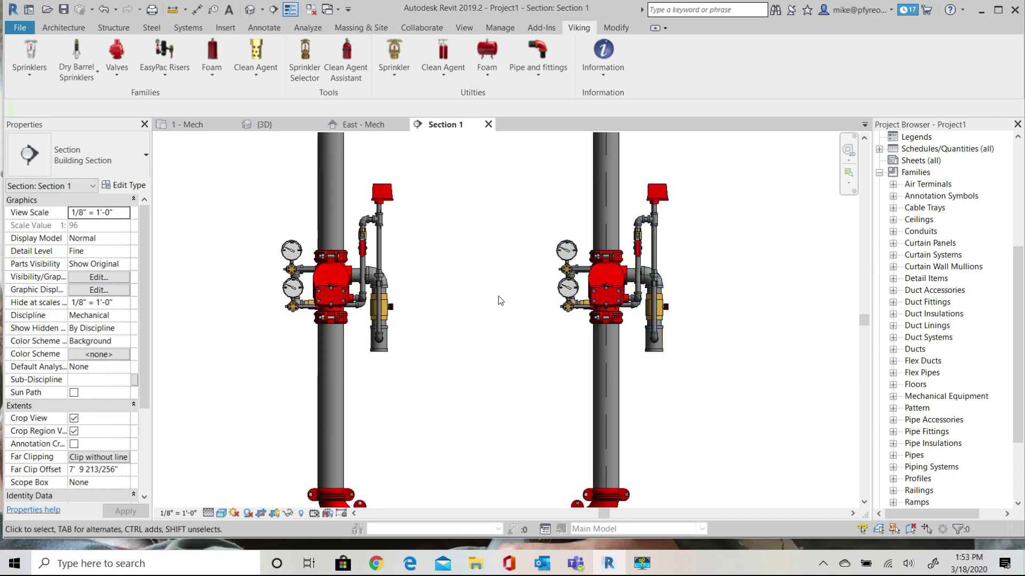
{"action": "scroll", "coordinate": [502, 300], "scroll_direction": "down", "scroll_amount": 1}
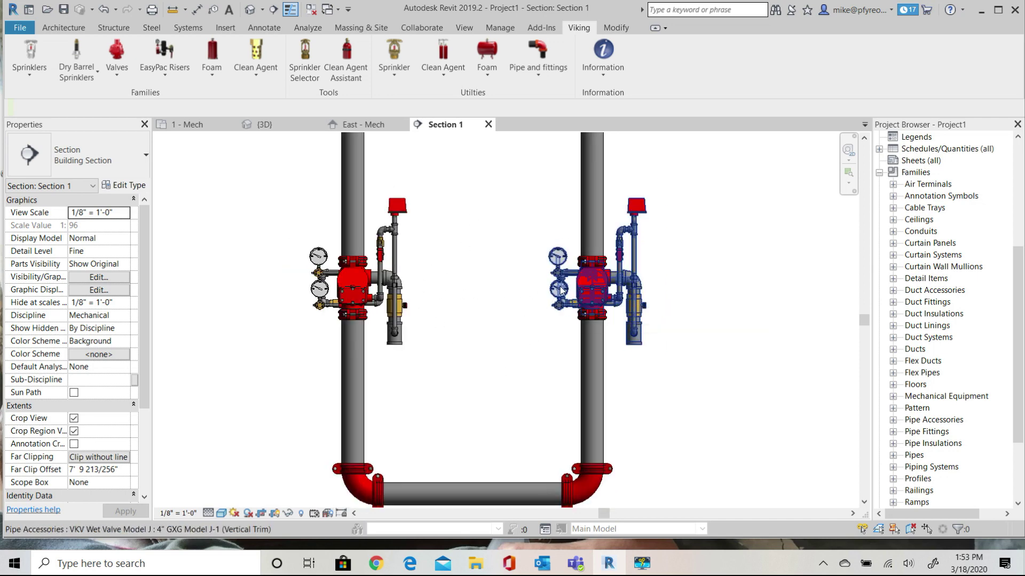
Step: Change the left wet valve's Offset from 5' 0" to 4' 6"
{"action": "left_click", "coordinate": [353, 295]}
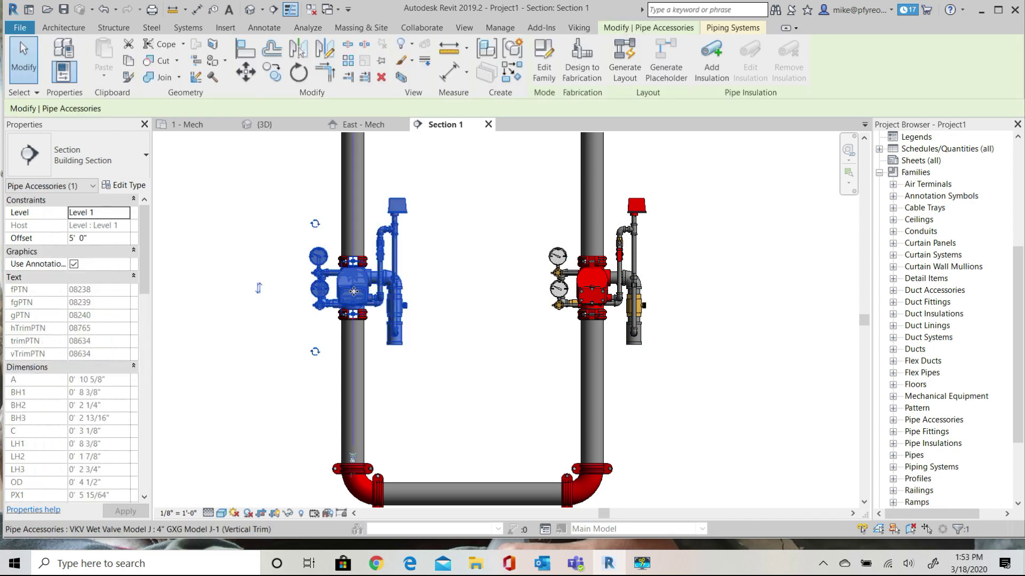
{"action": "left_click", "coordinate": [94, 237]}
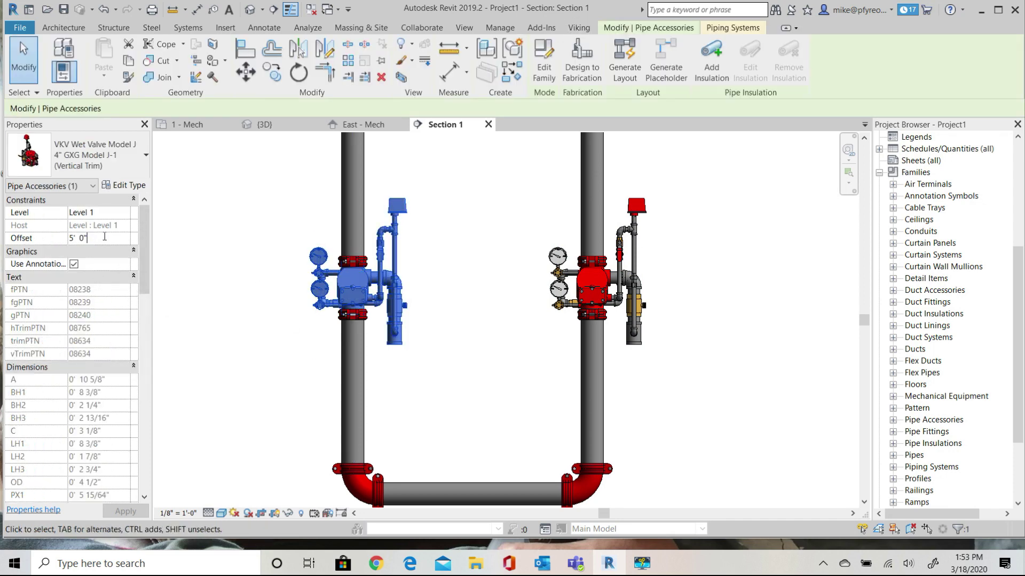
{"action": "left_click_drag", "start_coordinate": [104, 238], "coordinate": [48, 243]}
{"action": "type", "text": "4'"}
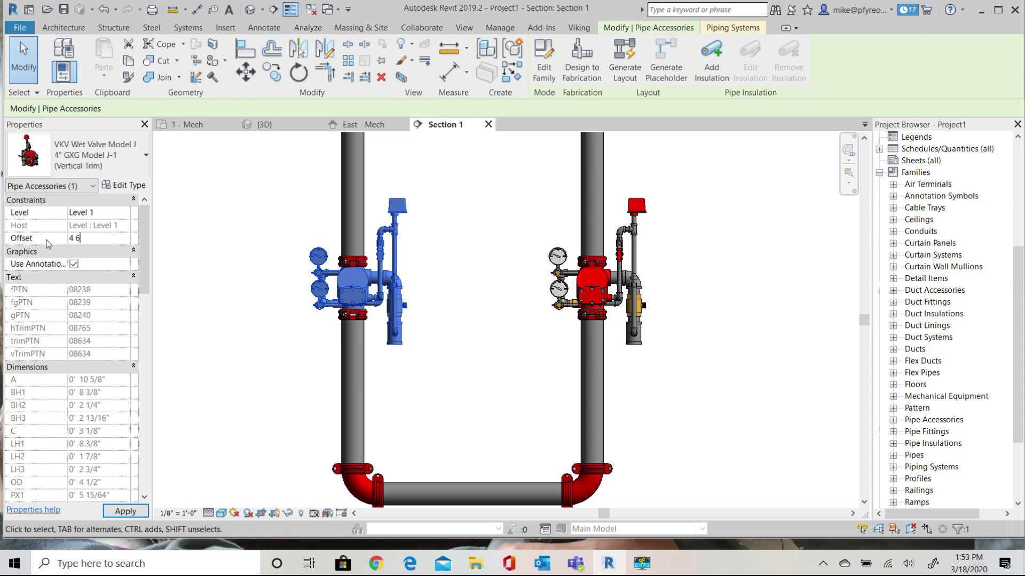
{"action": "type", "text": " 6"}
{"action": "key", "text": "Return"}
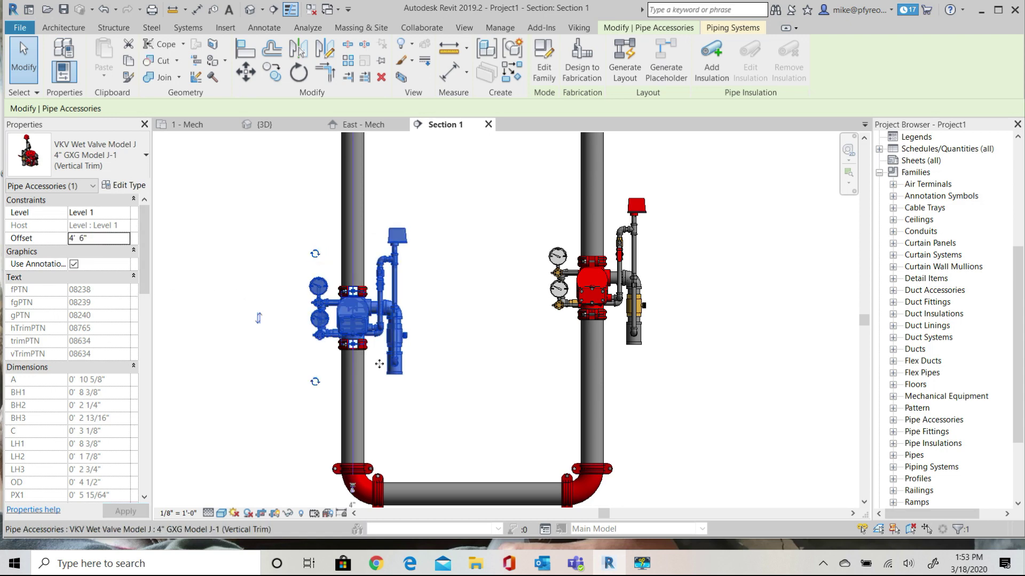
{"action": "key", "text": "Escape"}
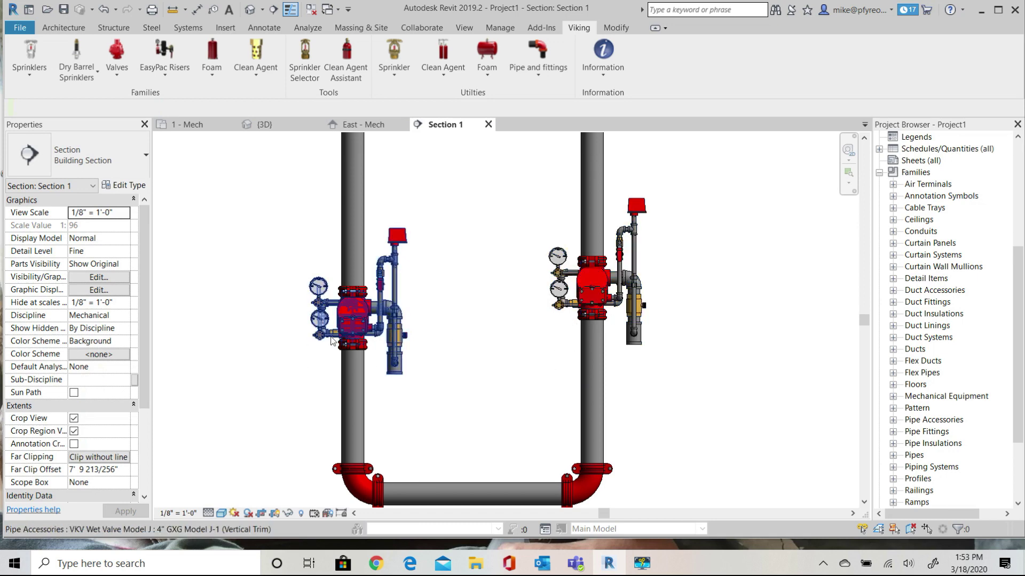
Step: Switch to the {3D} view and zoom in on both riser valve assemblies
{"action": "key", "text": "ctrl+Tab"}
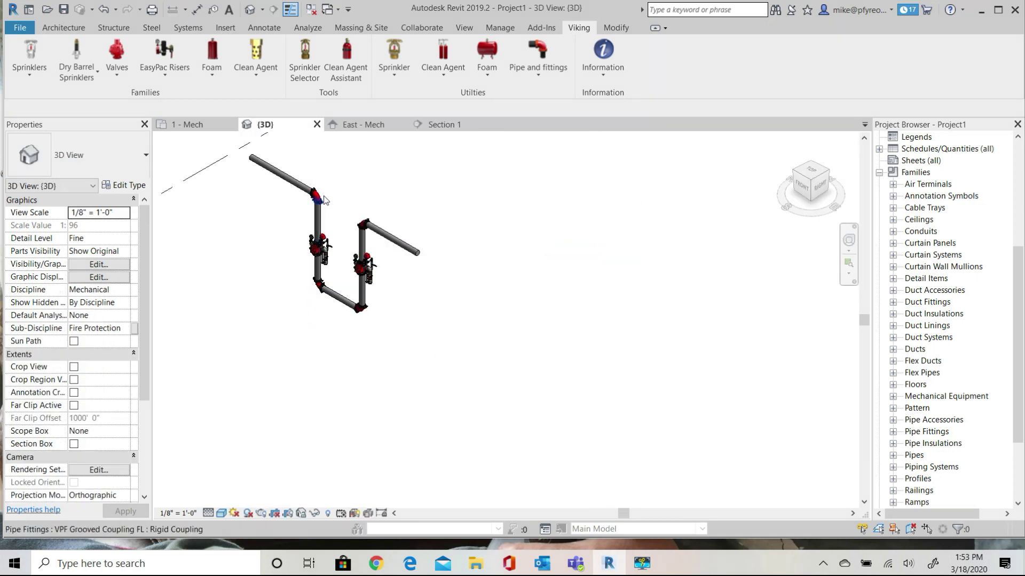
{"action": "scroll", "coordinate": [309, 214], "scroll_direction": "up", "scroll_amount": 3}
{"action": "scroll", "coordinate": [377, 290], "scroll_direction": "up", "scroll_amount": 3}
{"action": "scroll", "coordinate": [448, 319], "scroll_direction": "up", "scroll_amount": 2}
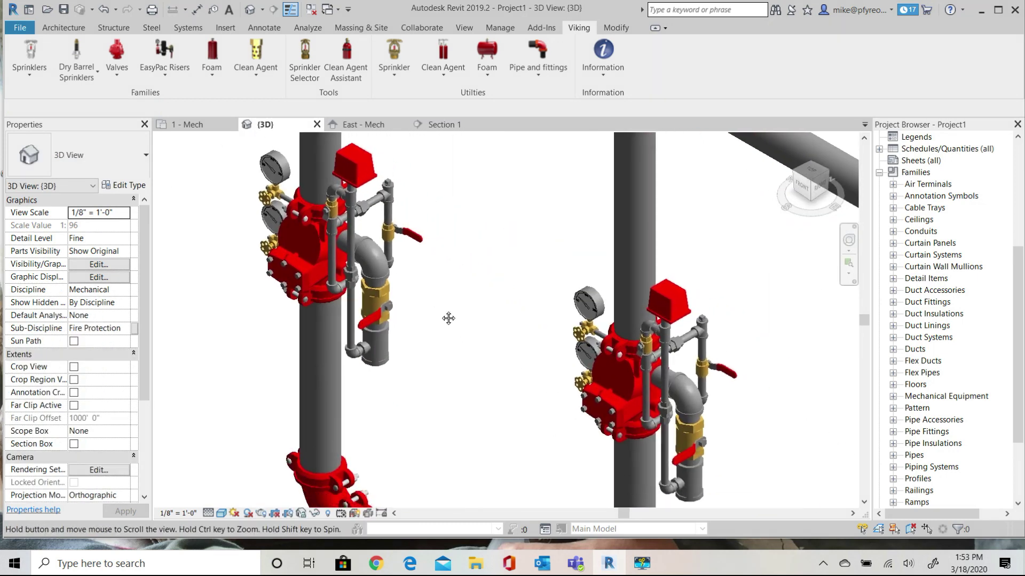
{"action": "scroll", "coordinate": [448, 319], "scroll_direction": "down", "scroll_amount": 2}
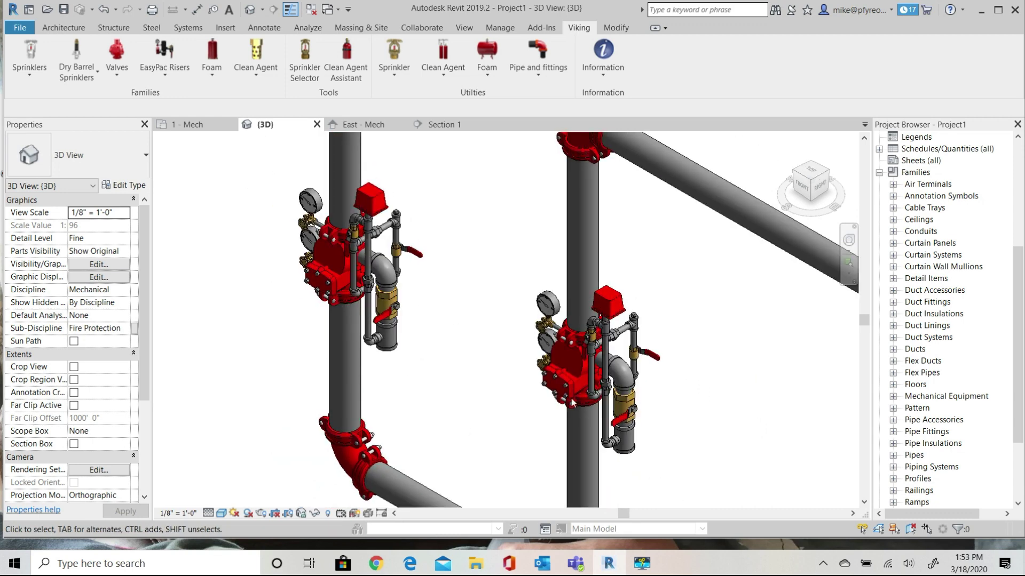